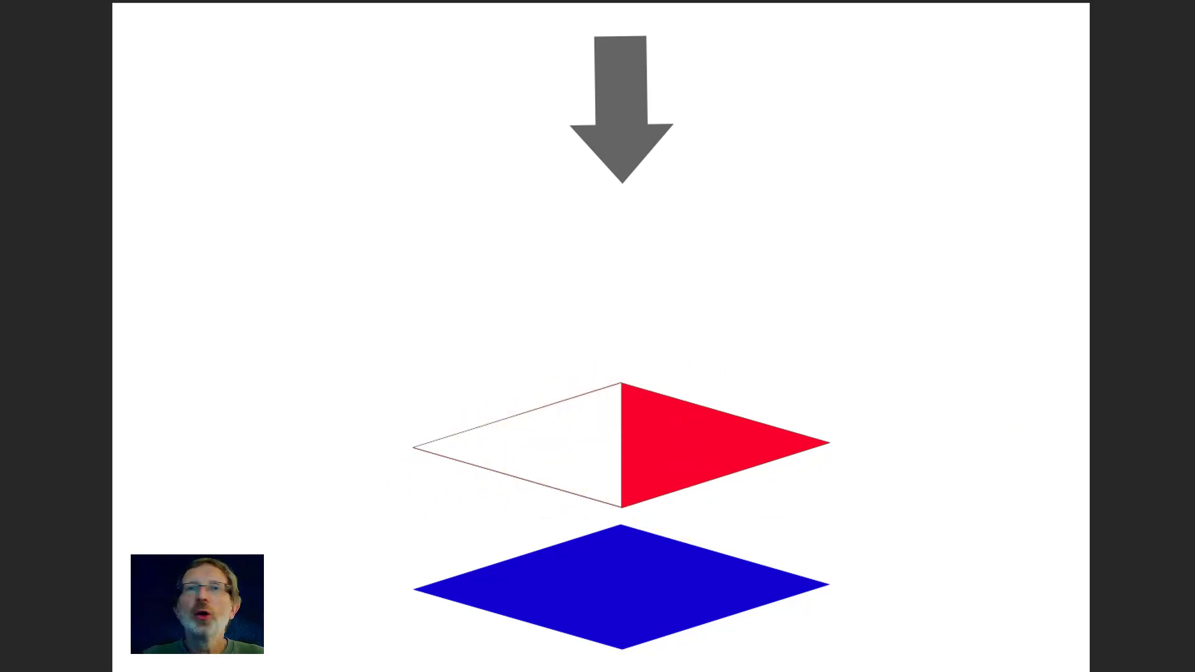
Advance the slide build so the blue-and-red diamond appears under the grey arrow
{"action": "key", "text": "Right"}
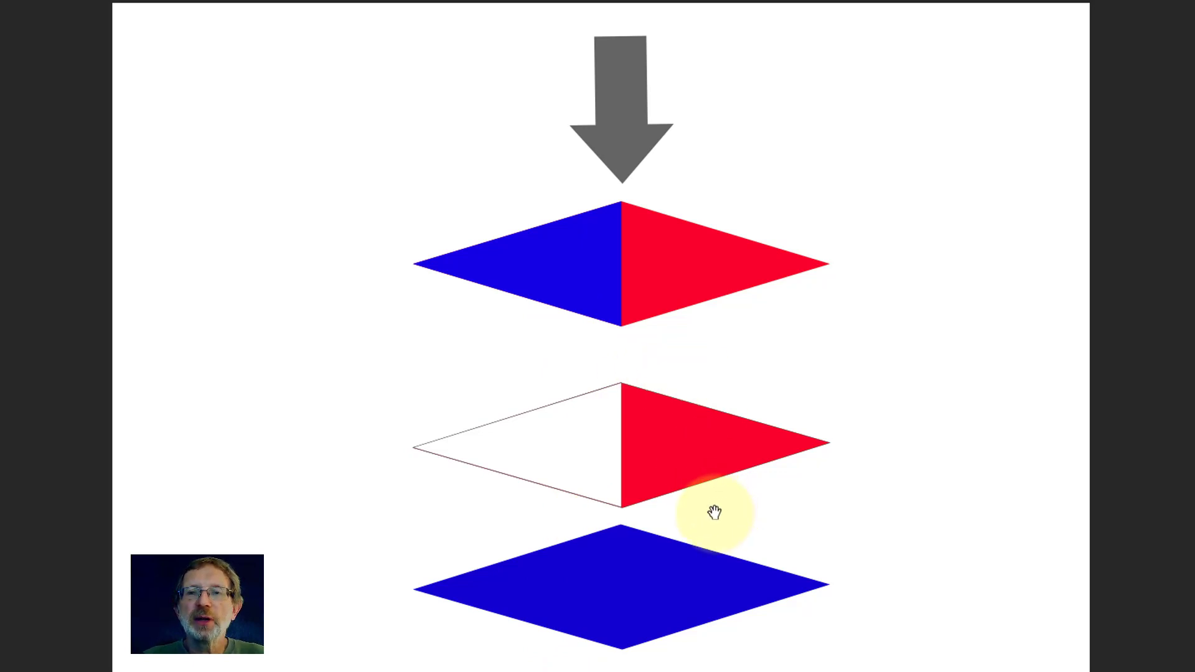
{"action": "mouse_move", "coordinate": [658, 429]}
{"action": "left_mouse_down"}
{"action": "mouse_move", "coordinate": [701, 450]}
{"action": "mouse_move", "coordinate": [682, 451]}
{"action": "mouse_move", "coordinate": [689, 461]}
{"action": "mouse_move", "coordinate": [671, 442]}
{"action": "mouse_move", "coordinate": [546, 438]}
{"action": "left_mouse_up"}
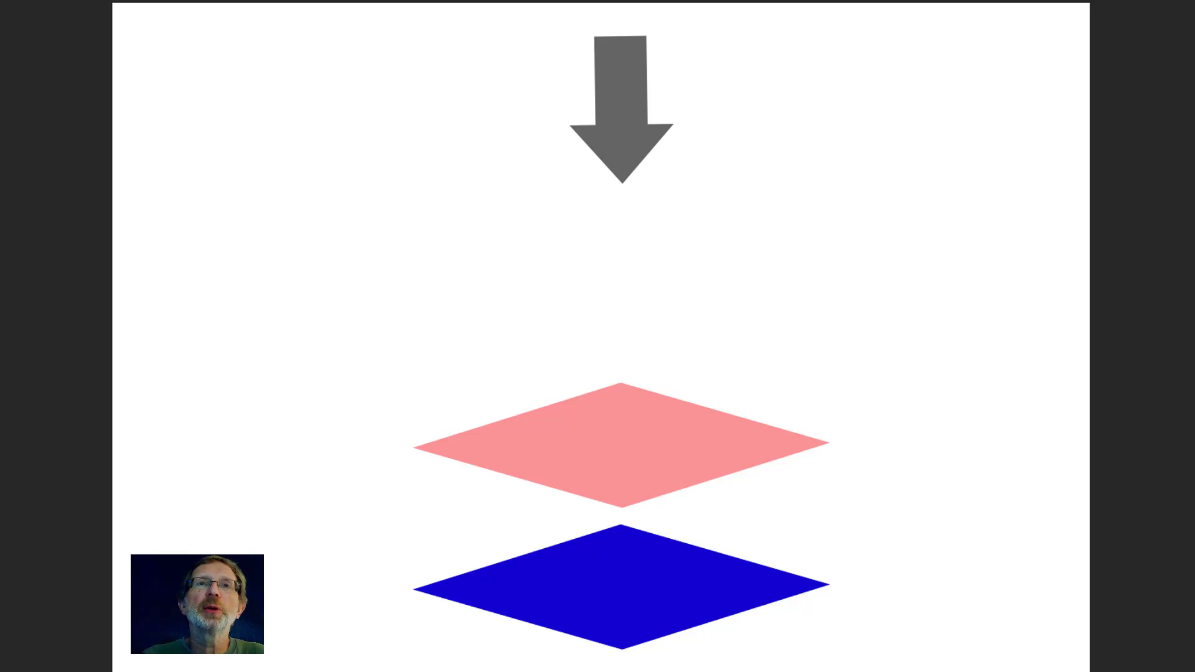
Advance the slide to show the purple blended diamond above the pink and blue diamonds
{"action": "key", "text": "Right"}
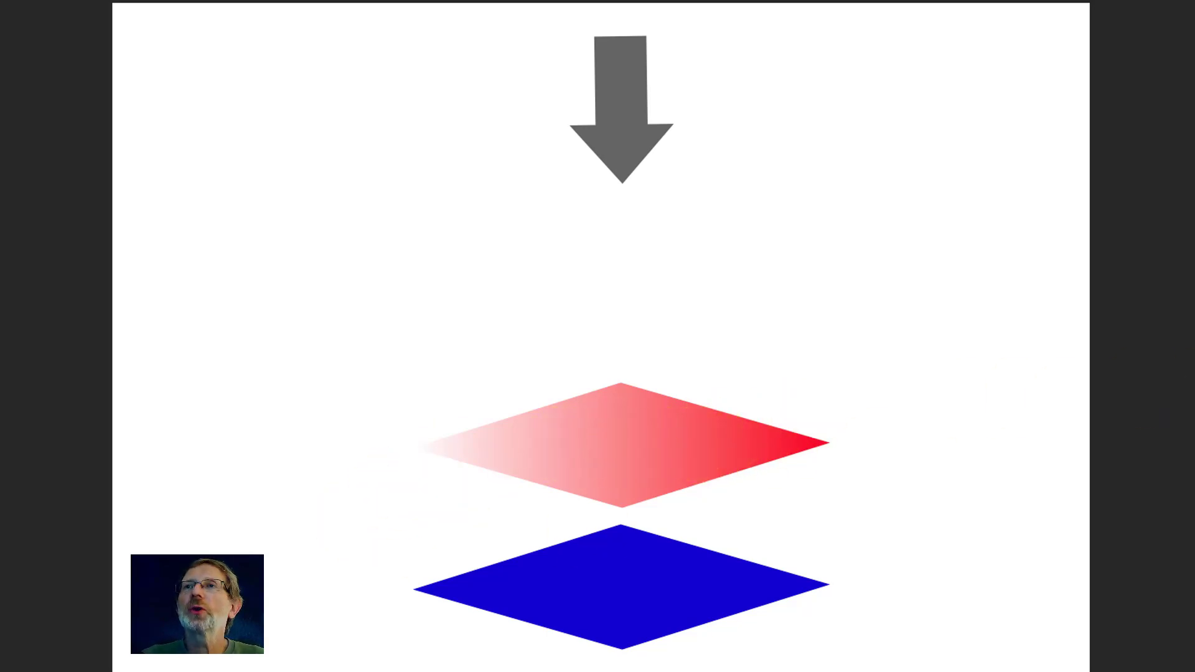
Advance the slide to reveal the blue-to-red gradient diamond under the arrow
{"action": "key", "text": "Right"}
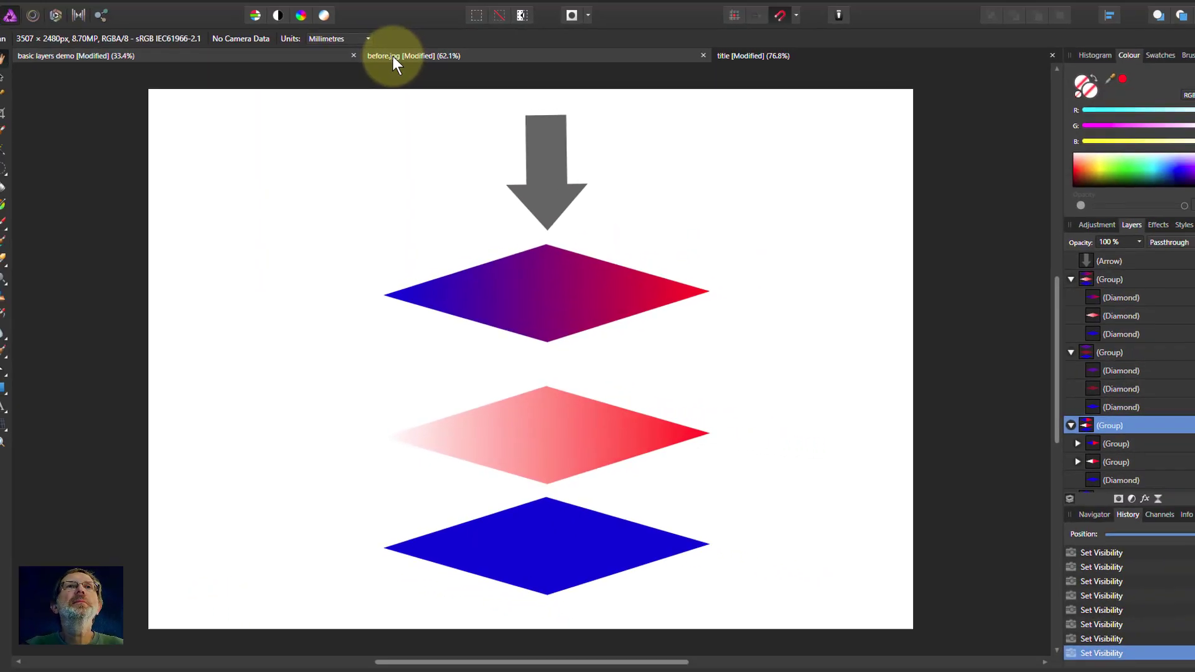
In before.jpg, duplicate the Background layer and merge a Black and White adjustment into it
{"action": "left_click", "coordinate": [380, 72]}
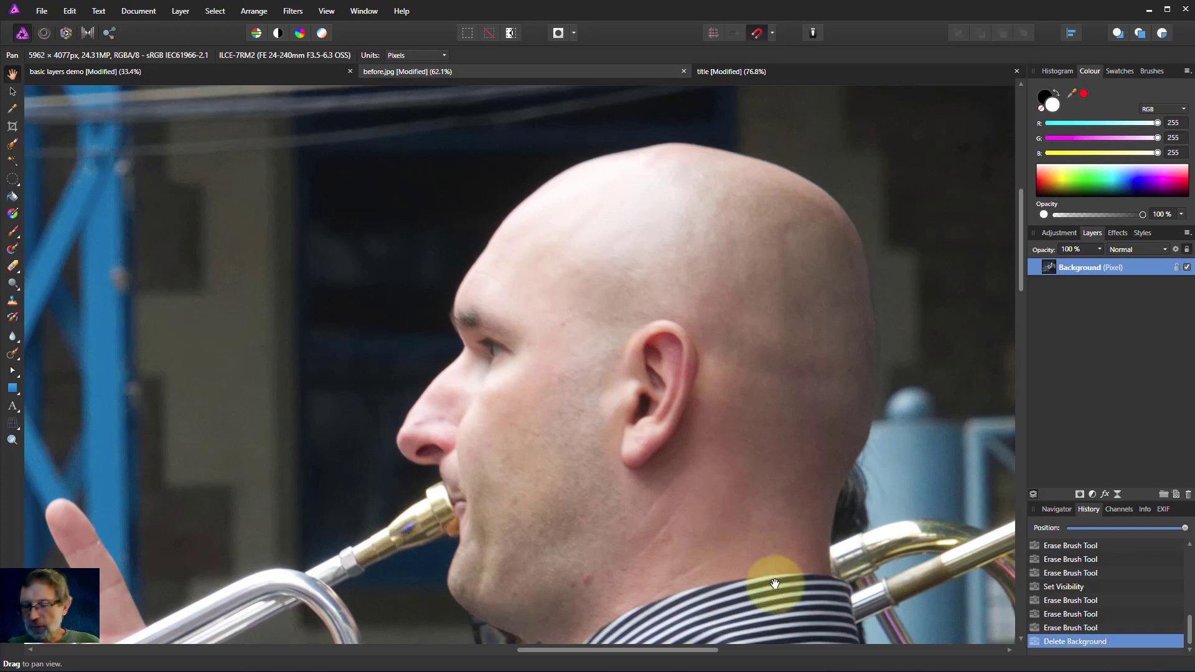
{"action": "scroll", "coordinate": [775, 584], "scroll_direction": "down", "scroll_amount": 3}
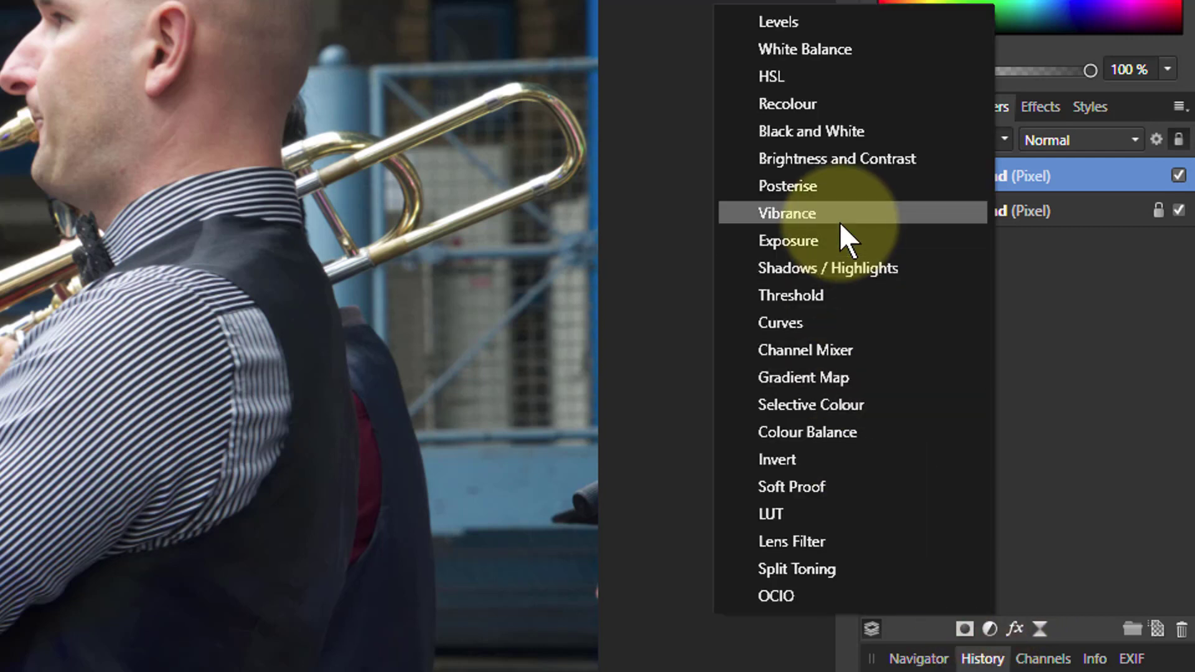
{"action": "left_click", "coordinate": [820, 141]}
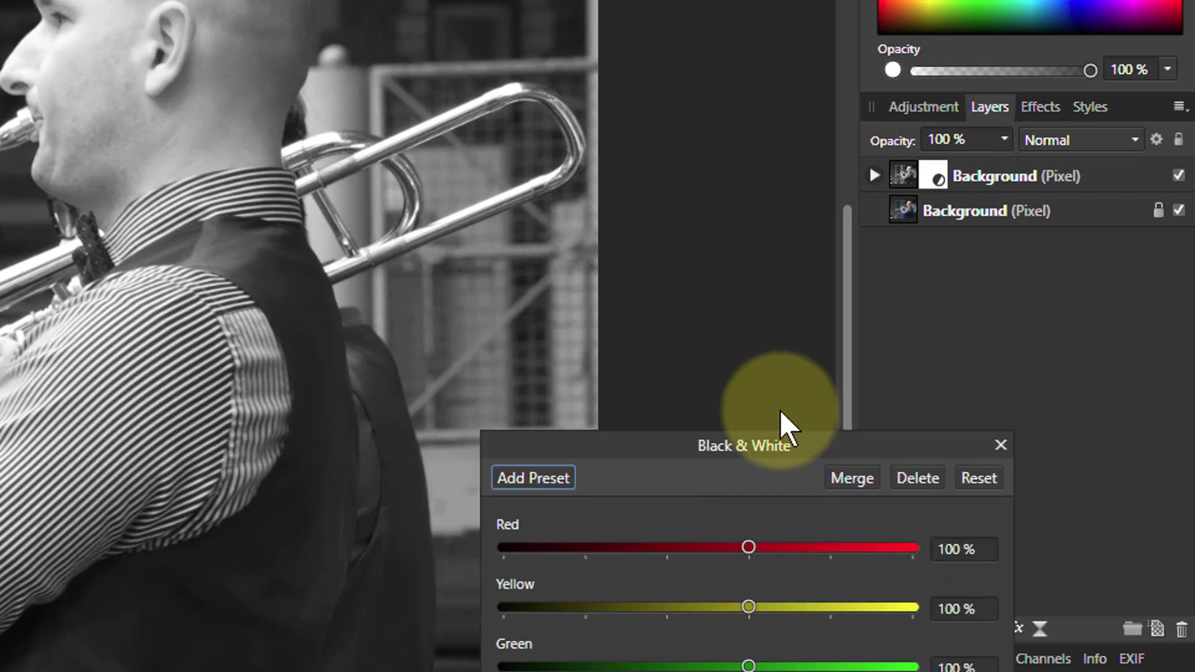
{"action": "left_click", "coordinate": [755, 392]}
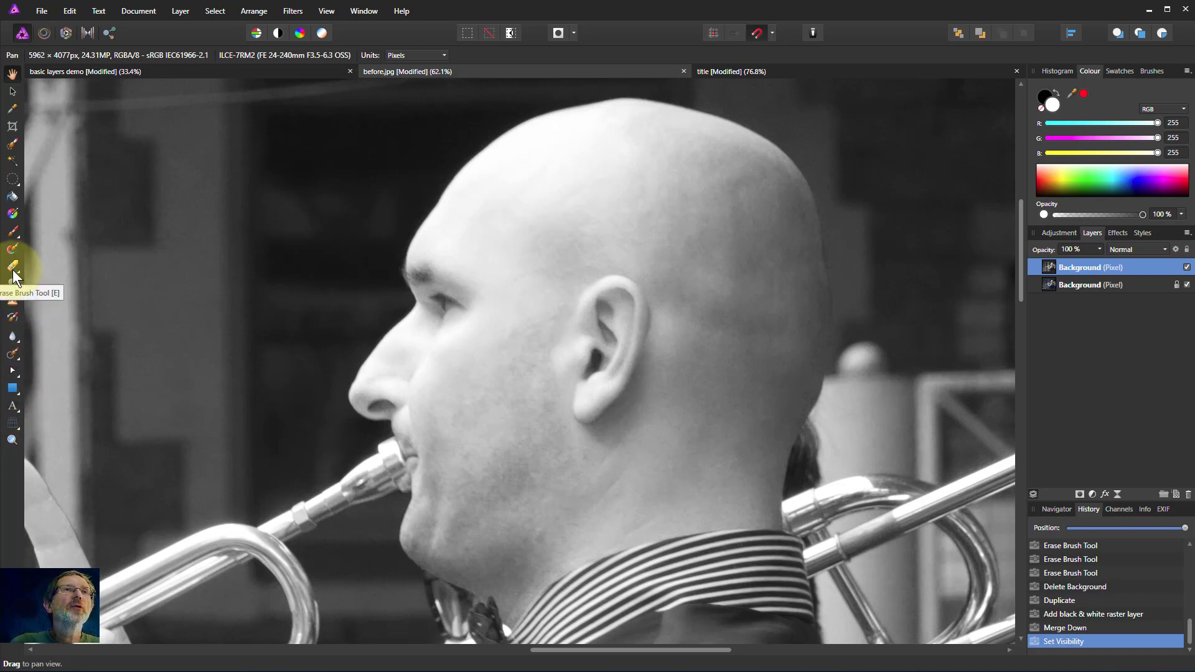
With the Erase Brush Tool, erase the top of the head and above the ear to reveal colour
{"action": "left_click", "coordinate": [18, 278]}
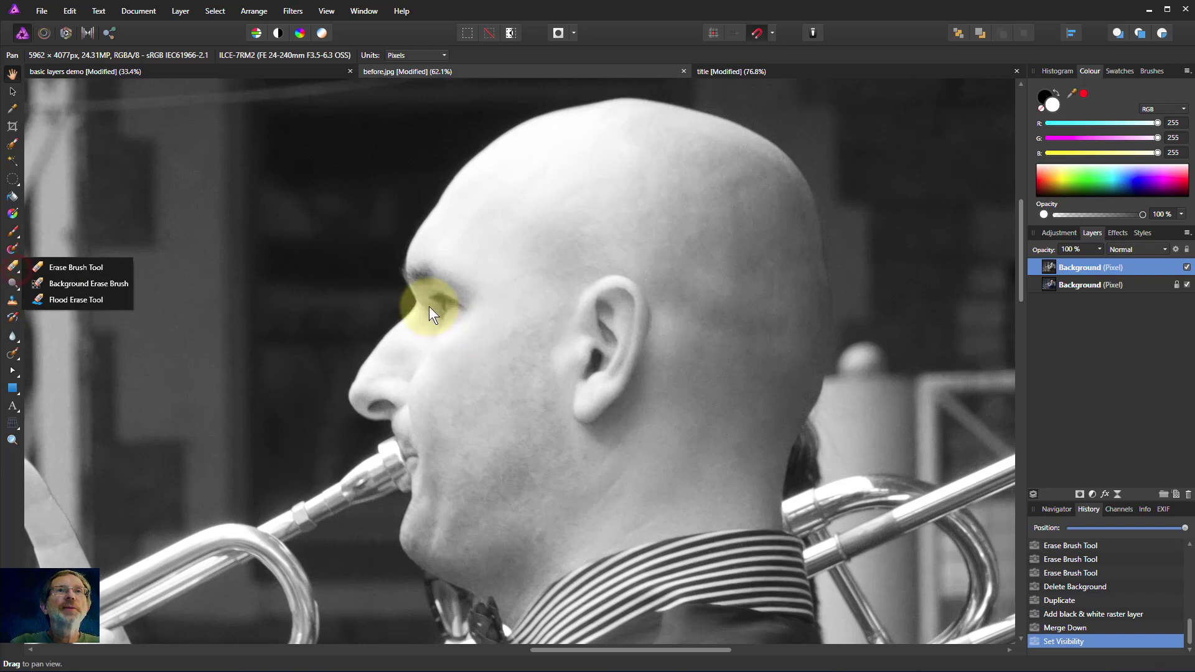
{"action": "left_click", "coordinate": [60, 272]}
{"action": "left_click_drag", "start_coordinate": [660, 197], "coordinate": [709, 205]}
{"action": "mouse_move", "coordinate": [573, 212]}
{"action": "left_mouse_down"}
{"action": "mouse_move", "coordinate": [537, 258]}
{"action": "mouse_move", "coordinate": [639, 261]}
{"action": "mouse_move", "coordinate": [681, 221]}
{"action": "mouse_move", "coordinate": [700, 270]}
{"action": "mouse_move", "coordinate": [623, 284]}
{"action": "mouse_move", "coordinate": [598, 286]}
{"action": "left_mouse_up"}
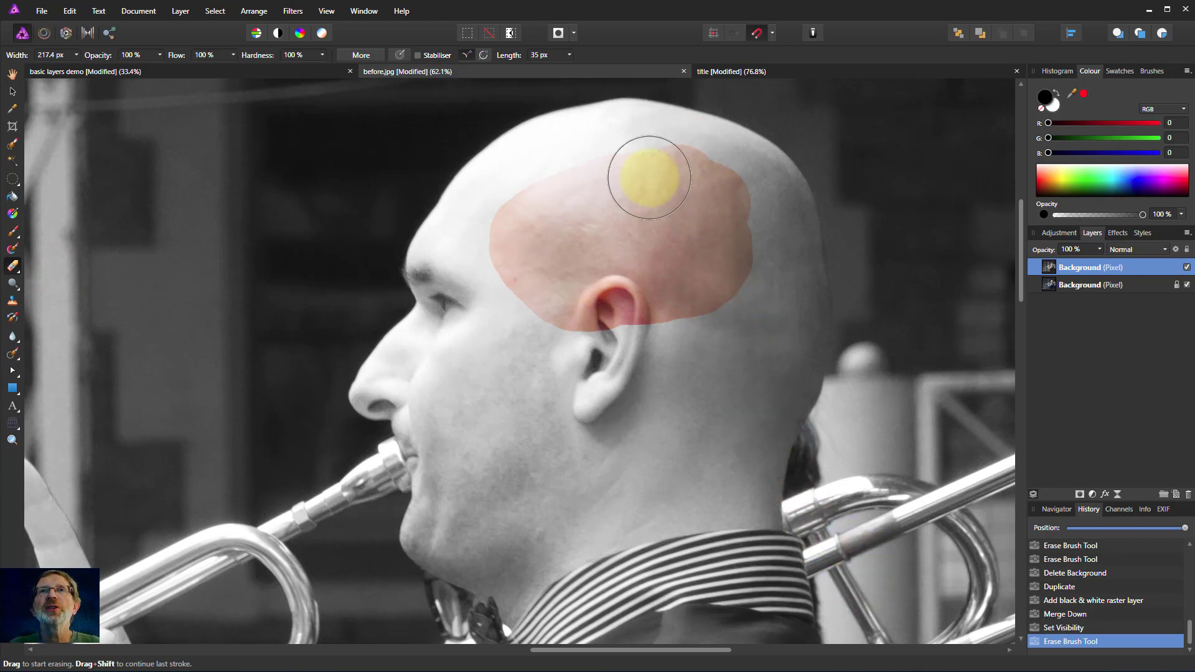
{"action": "mouse_move", "coordinate": [624, 181]}
{"action": "left_mouse_down"}
{"action": "mouse_move", "coordinate": [629, 147]}
{"action": "mouse_move", "coordinate": [661, 152]}
{"action": "left_mouse_up"}
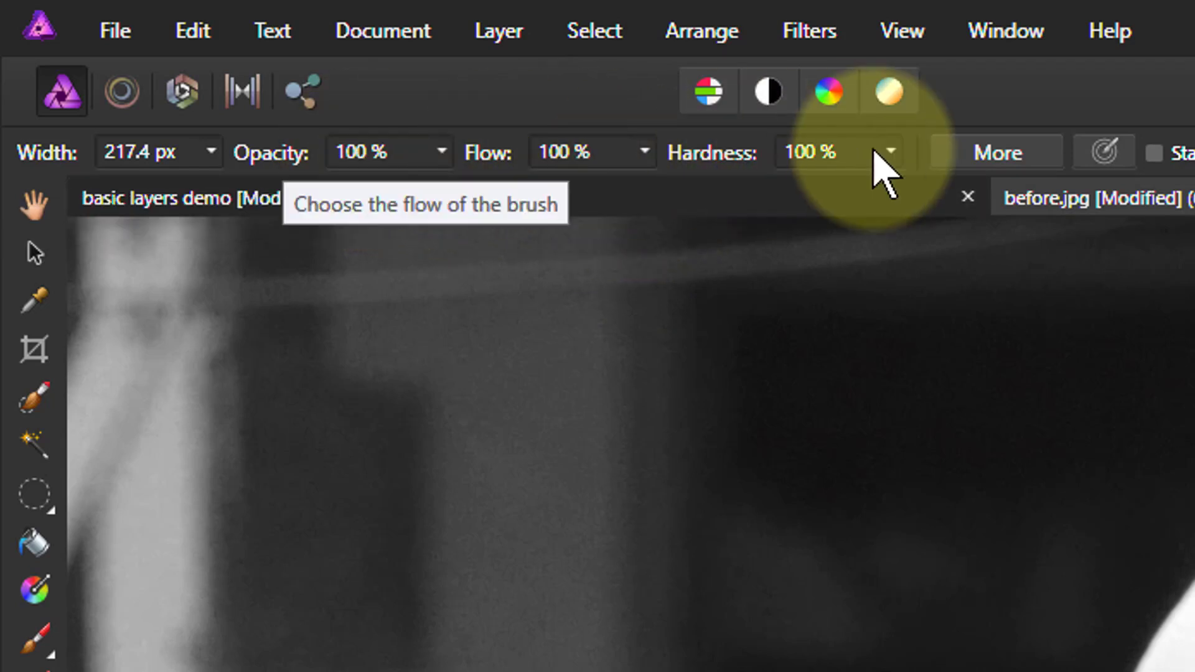
Set the eraser hardness to 50 % and enlarge the brush to 250 px
{"action": "left_click", "coordinate": [870, 155]}
{"action": "left_click", "coordinate": [892, 152]}
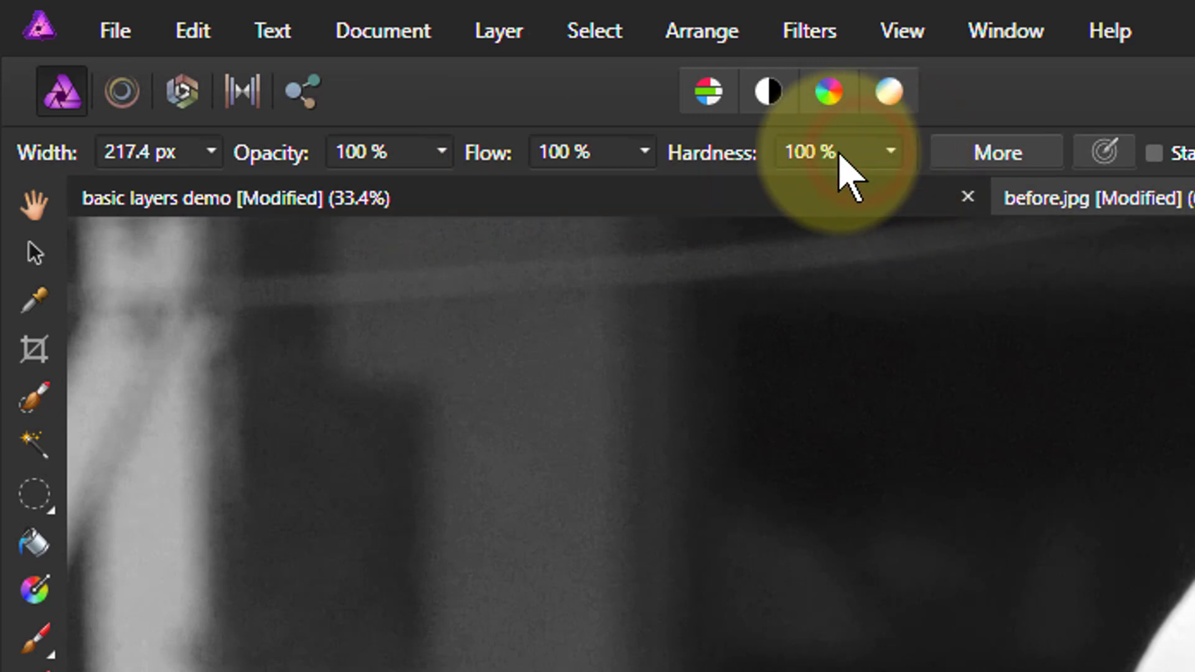
{"action": "left_click", "coordinate": [839, 154]}
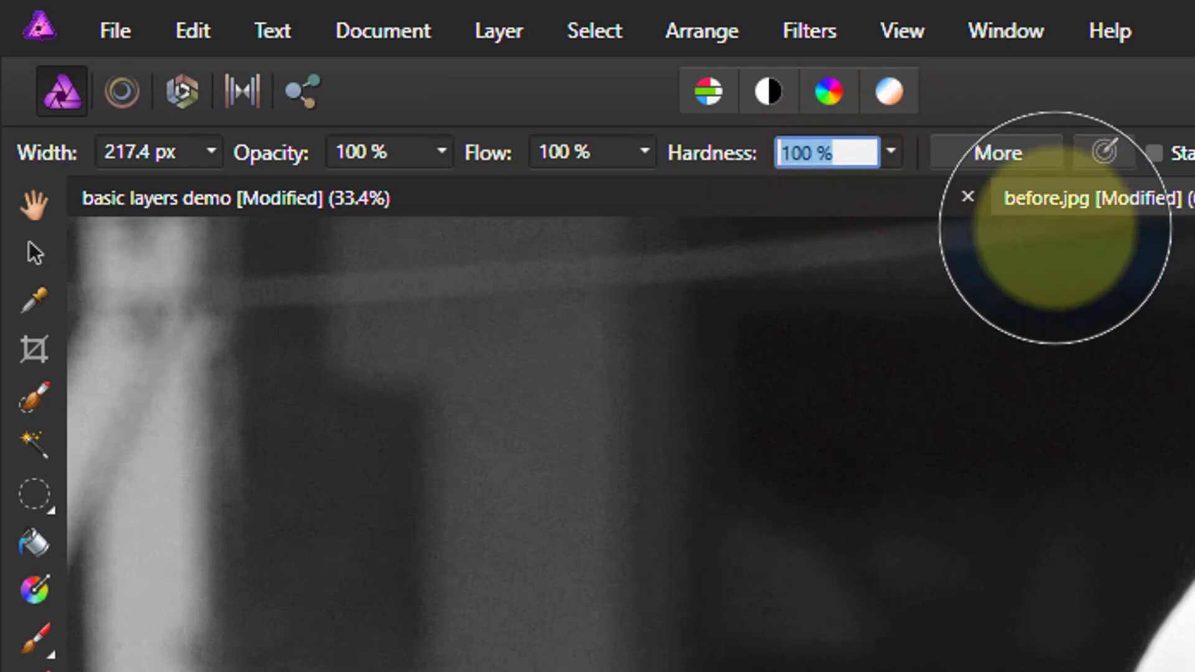
{"action": "type", "text": "50"}
{"action": "key", "text": "Return"}
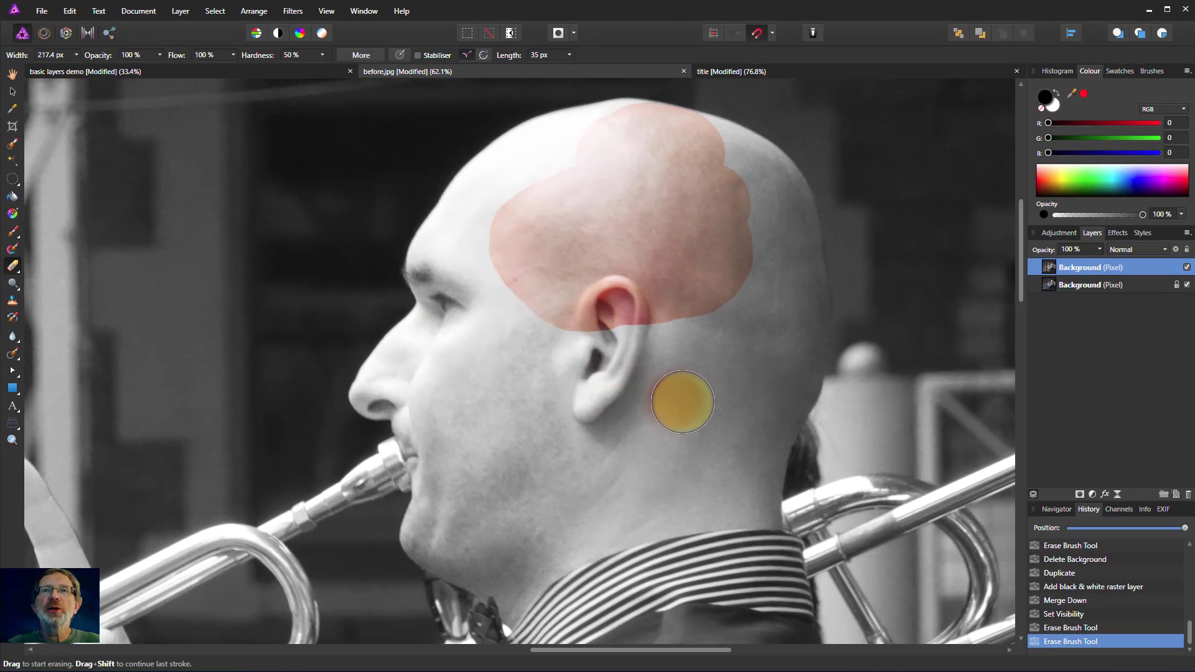
{"action": "key", "text": "]"}
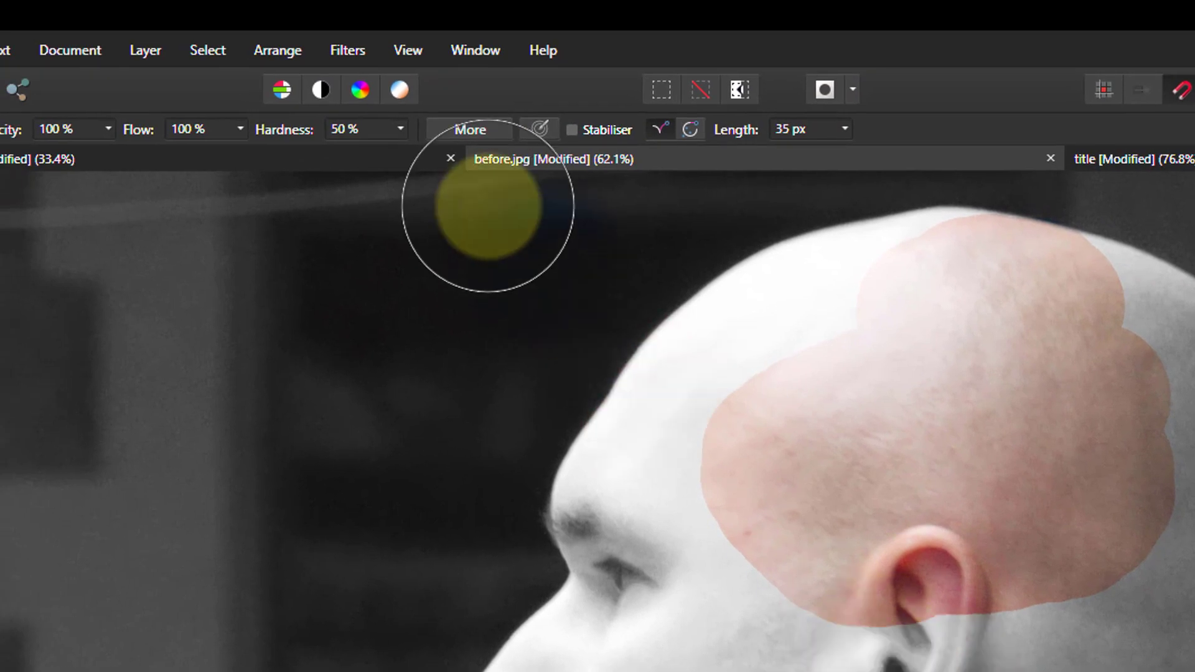
Raise hardness to 80 %, erase a soft dab on the cheek, then enter hardness 3
{"action": "left_click", "coordinate": [350, 123]}
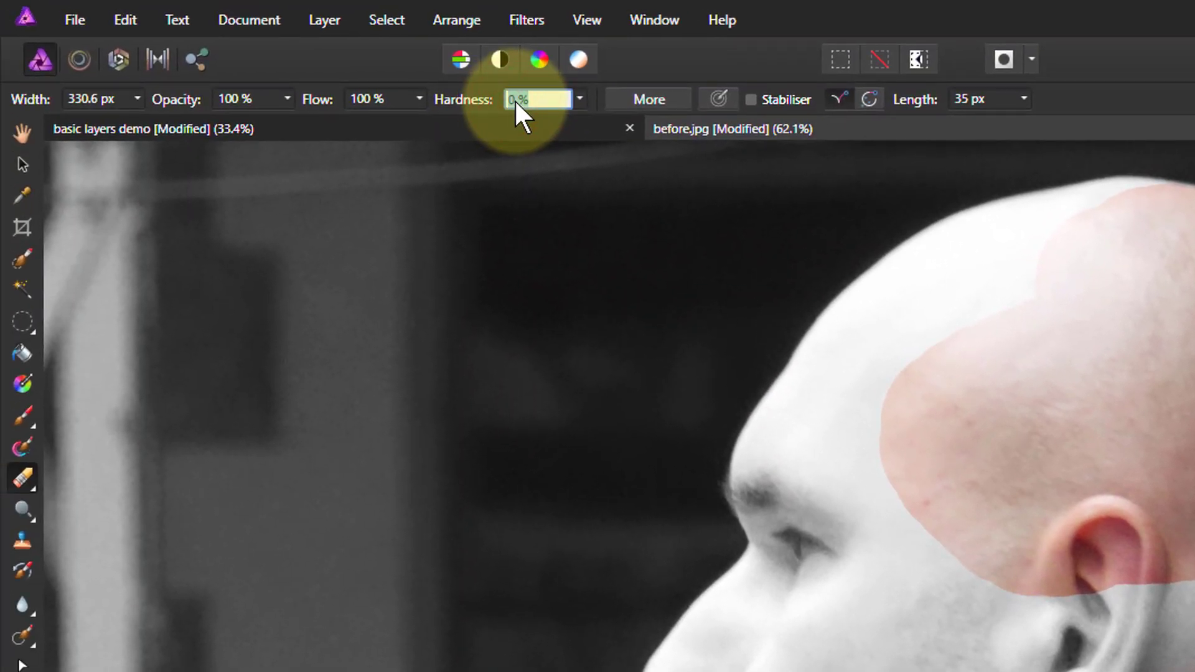
{"action": "type", "text": "80"}
{"action": "key", "text": "Return"}
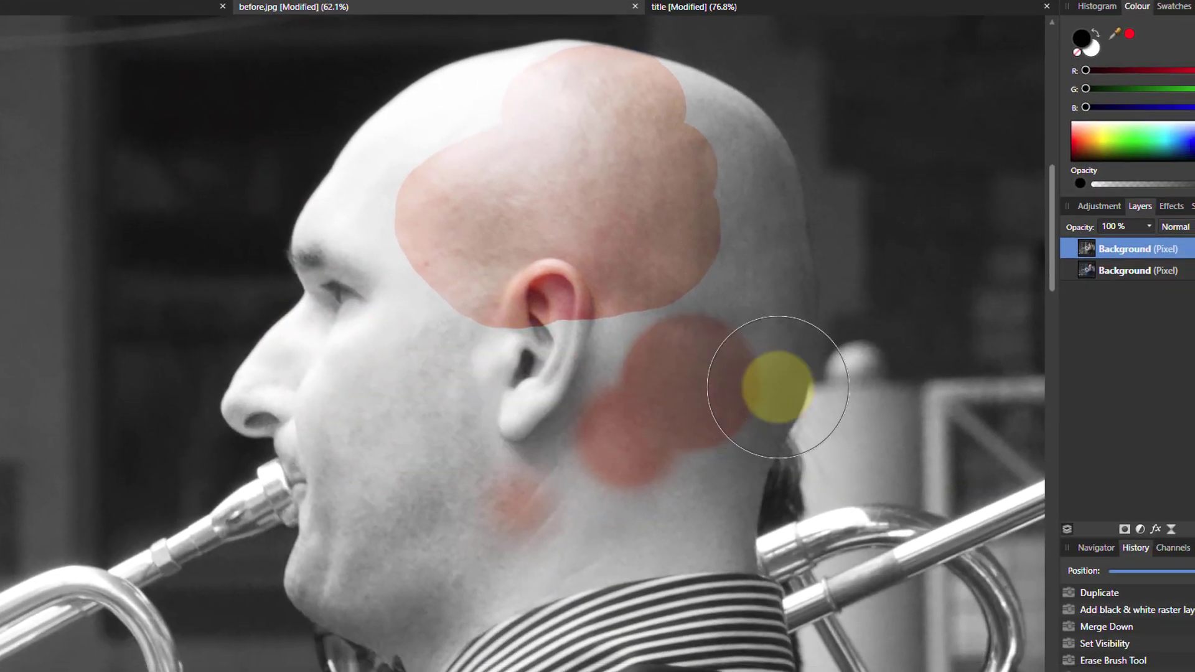
{"action": "left_click", "coordinate": [429, 425]}
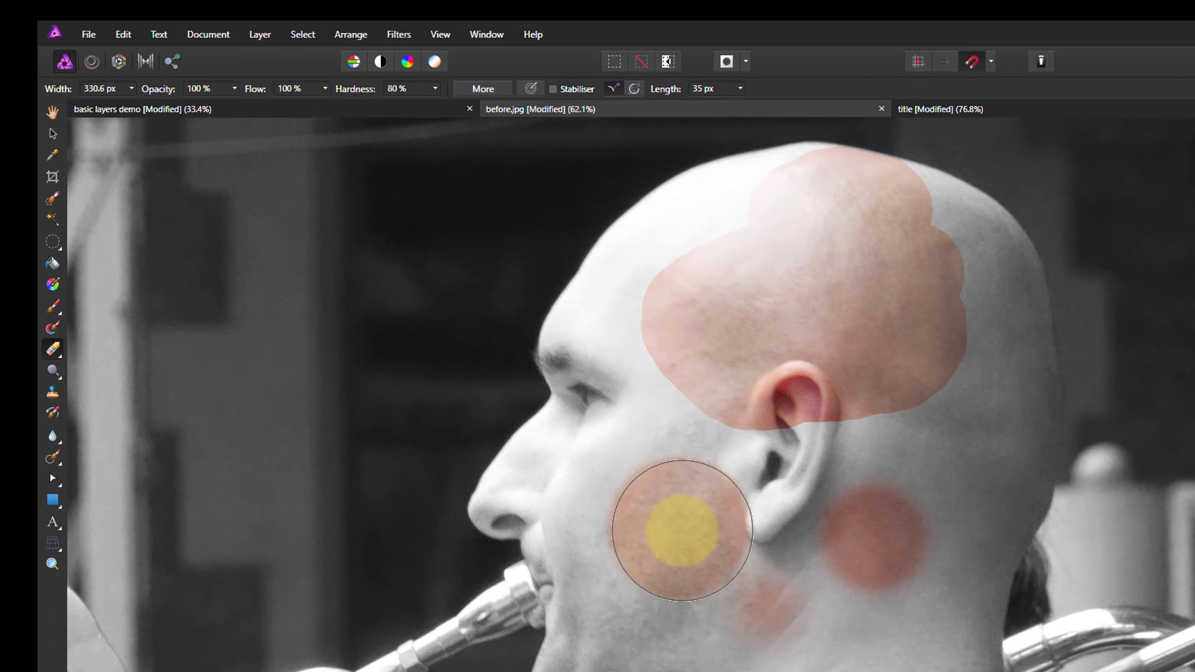
{"action": "left_click", "coordinate": [396, 92]}
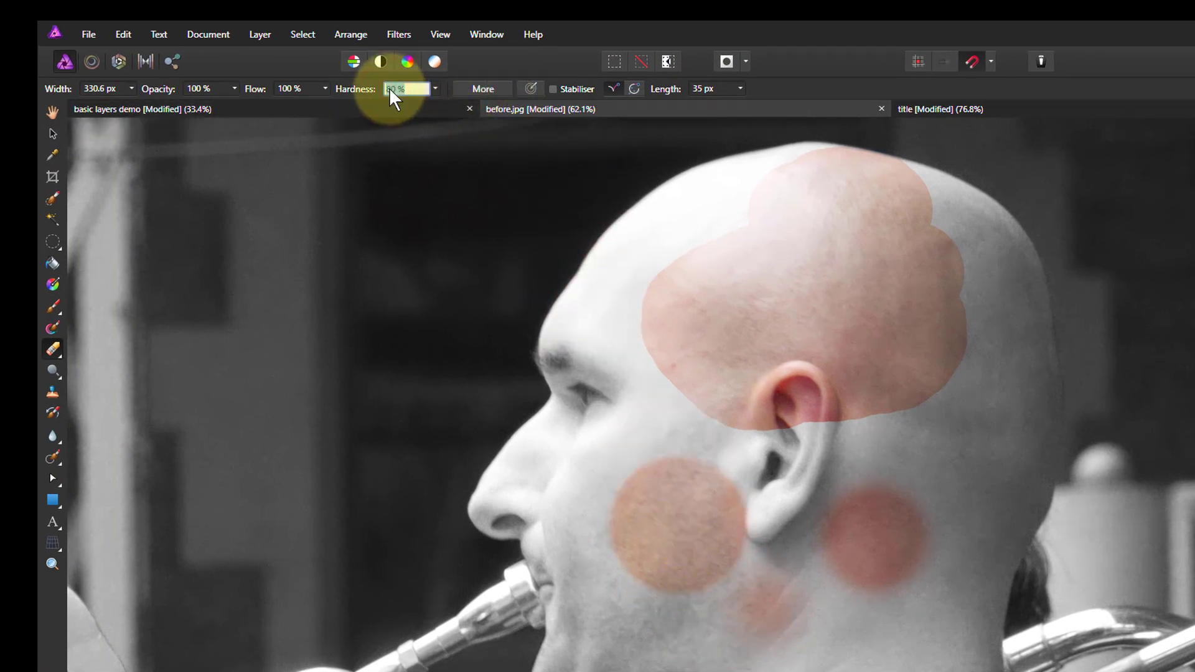
{"action": "type", "text": "3"}
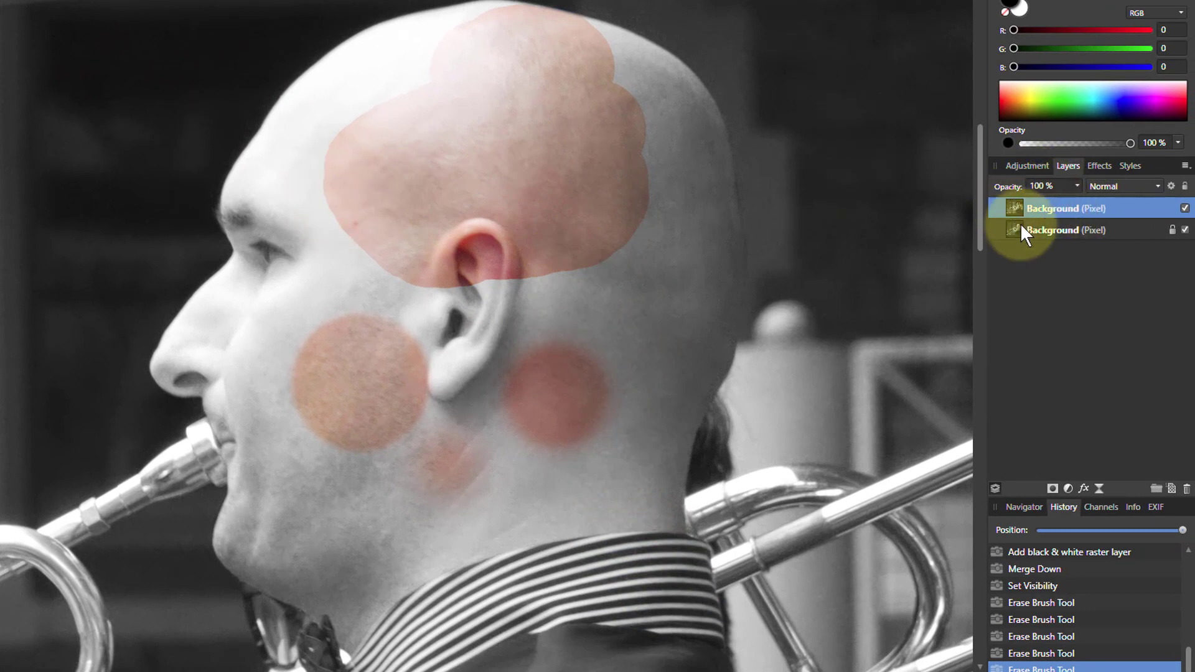
Erase the whole head from the black-and-white layer, toggling the Background layer off and on to check
{"action": "mouse_move", "coordinate": [614, 66]}
{"action": "left_mouse_down"}
{"action": "mouse_move", "coordinate": [702, 138]}
{"action": "mouse_move", "coordinate": [708, 291]}
{"action": "mouse_move", "coordinate": [664, 484]}
{"action": "mouse_move", "coordinate": [452, 515]}
{"action": "mouse_move", "coordinate": [347, 598]}
{"action": "mouse_move", "coordinate": [287, 538]}
{"action": "mouse_move", "coordinate": [268, 551]}
{"action": "mouse_move", "coordinate": [270, 443]}
{"action": "mouse_move", "coordinate": [244, 380]}
{"action": "mouse_move", "coordinate": [190, 361]}
{"action": "mouse_move", "coordinate": [228, 346]}
{"action": "mouse_move", "coordinate": [290, 178]}
{"action": "mouse_move", "coordinate": [255, 219]}
{"action": "mouse_move", "coordinate": [384, 69]}
{"action": "mouse_move", "coordinate": [464, 43]}
{"action": "mouse_move", "coordinate": [546, 62]}
{"action": "mouse_move", "coordinate": [674, 227]}
{"action": "mouse_move", "coordinate": [611, 368]}
{"action": "mouse_move", "coordinate": [567, 384]}
{"action": "mouse_move", "coordinate": [640, 326]}
{"action": "mouse_move", "coordinate": [547, 315]}
{"action": "mouse_move", "coordinate": [546, 425]}
{"action": "mouse_move", "coordinate": [561, 434]}
{"action": "mouse_move", "coordinate": [382, 296]}
{"action": "mouse_move", "coordinate": [371, 237]}
{"action": "mouse_move", "coordinate": [327, 328]}
{"action": "mouse_move", "coordinate": [322, 247]}
{"action": "mouse_move", "coordinate": [315, 437]}
{"action": "mouse_move", "coordinate": [338, 506]}
{"action": "mouse_move", "coordinate": [436, 405]}
{"action": "mouse_move", "coordinate": [446, 349]}
{"action": "mouse_move", "coordinate": [500, 423]}
{"action": "mouse_move", "coordinate": [344, 565]}
{"action": "left_mouse_up"}
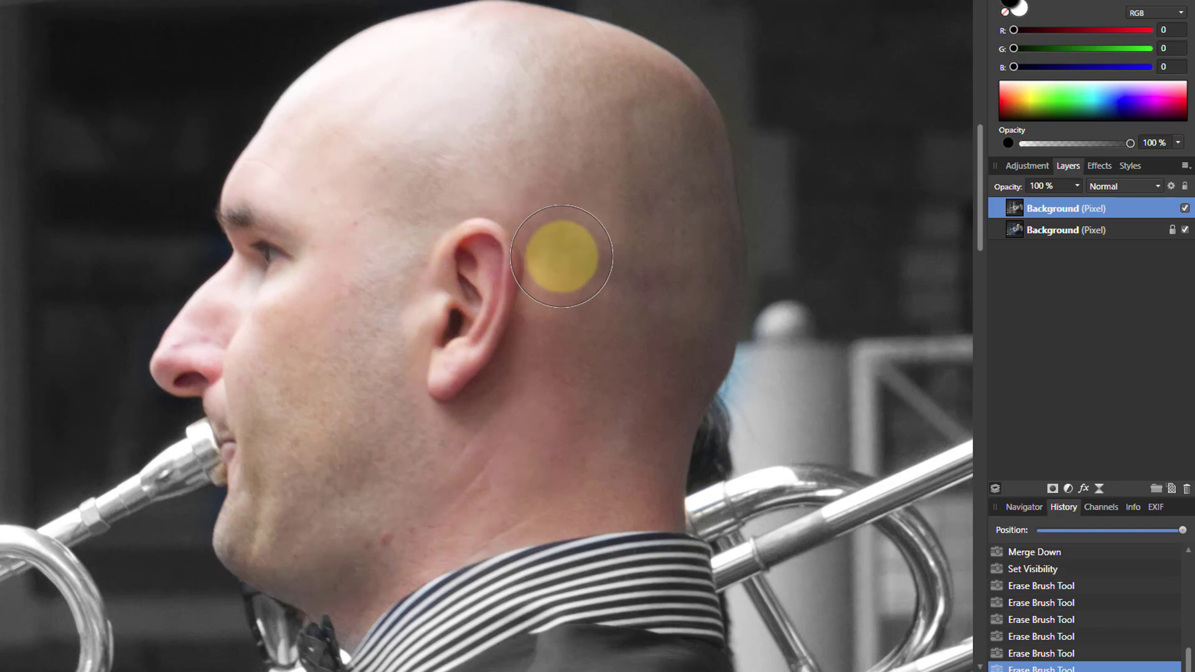
{"action": "left_click", "coordinate": [1185, 230]}
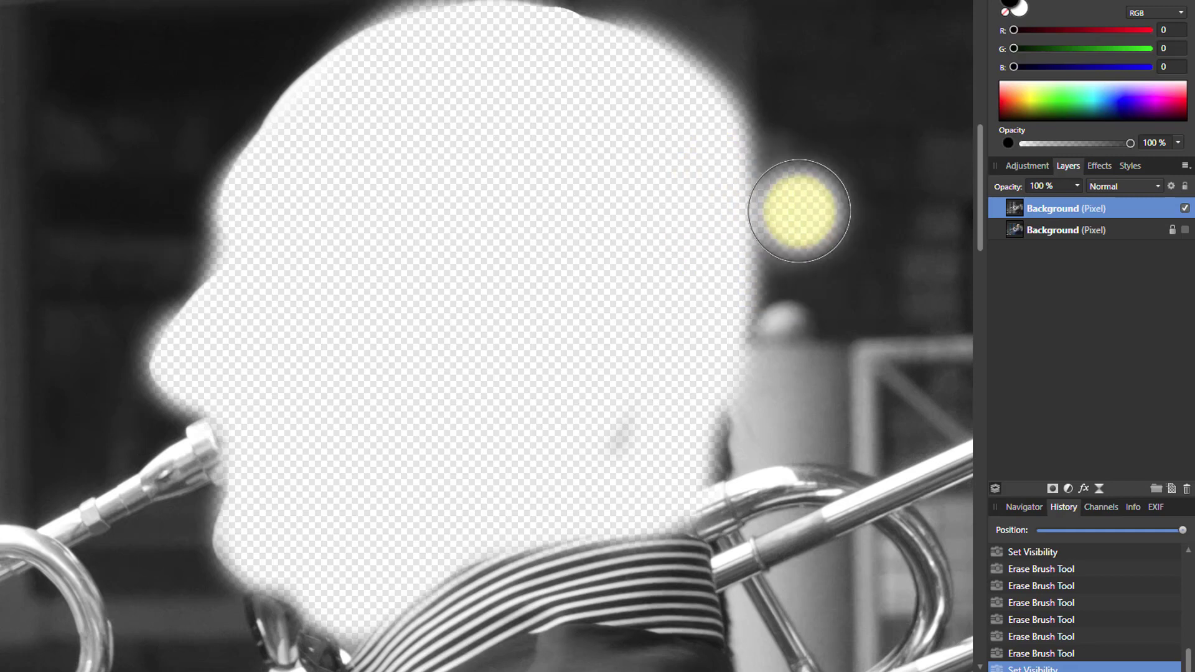
{"action": "left_click", "coordinate": [1185, 230]}
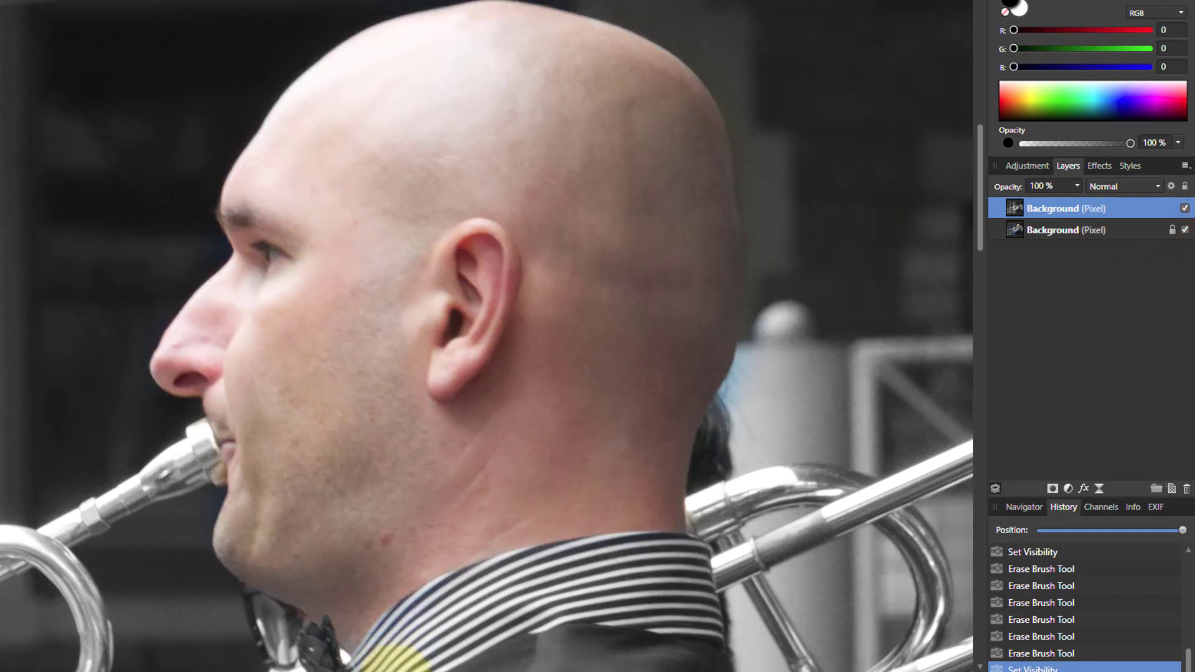
Erase a small patch at the raised fingertip, then toggle the black-and-white layer to compare
{"action": "scroll", "coordinate": [395, 663], "scroll_direction": "left", "scroll_amount": 8}
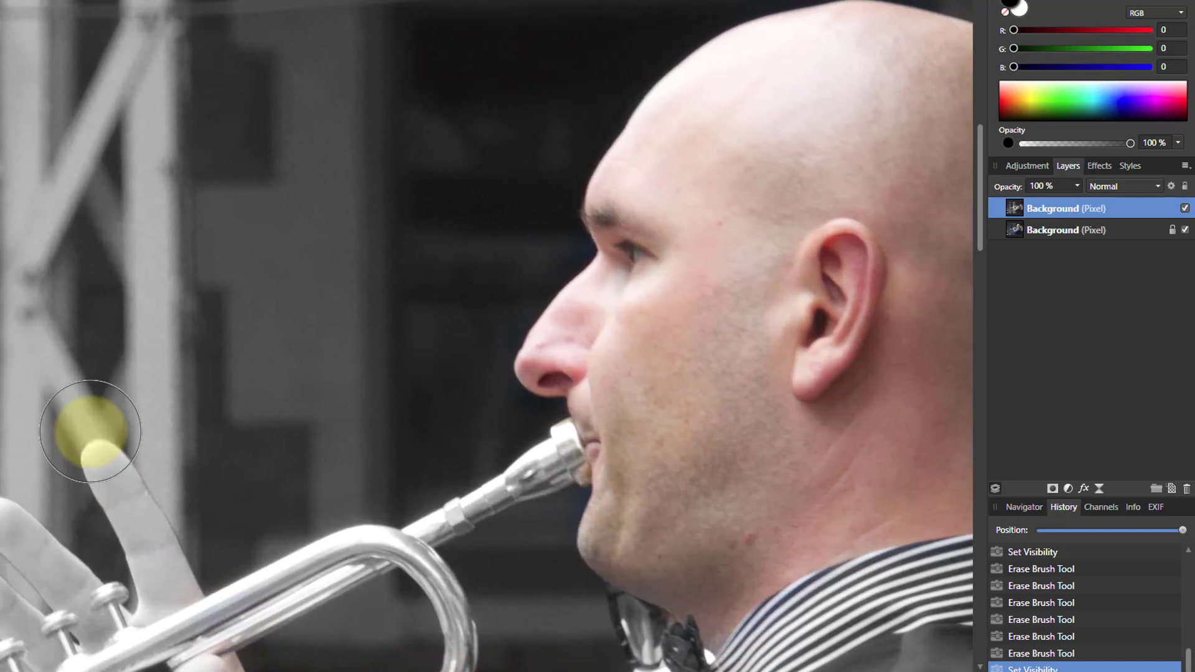
{"action": "mouse_move", "coordinate": [87, 426]}
{"action": "left_mouse_down"}
{"action": "mouse_move", "coordinate": [123, 476]}
{"action": "mouse_move", "coordinate": [84, 428]}
{"action": "mouse_move", "coordinate": [125, 367]}
{"action": "mouse_move", "coordinate": [85, 256]}
{"action": "mouse_move", "coordinate": [6, 291]}
{"action": "mouse_move", "coordinate": [45, 291]}
{"action": "mouse_move", "coordinate": [45, 248]}
{"action": "mouse_move", "coordinate": [153, 521]}
{"action": "mouse_move", "coordinate": [128, 522]}
{"action": "mouse_move", "coordinate": [104, 469]}
{"action": "mouse_move", "coordinate": [142, 522]}
{"action": "mouse_move", "coordinate": [169, 598]}
{"action": "mouse_move", "coordinate": [91, 457]}
{"action": "mouse_move", "coordinate": [161, 527]}
{"action": "mouse_move", "coordinate": [92, 477]}
{"action": "mouse_move", "coordinate": [148, 521]}
{"action": "mouse_move", "coordinate": [576, 119]}
{"action": "mouse_move", "coordinate": [541, 181]}
{"action": "mouse_move", "coordinate": [462, 445]}
{"action": "mouse_move", "coordinate": [558, 601]}
{"action": "mouse_move", "coordinate": [475, 625]}
{"action": "mouse_move", "coordinate": [830, 459]}
{"action": "left_mouse_up"}
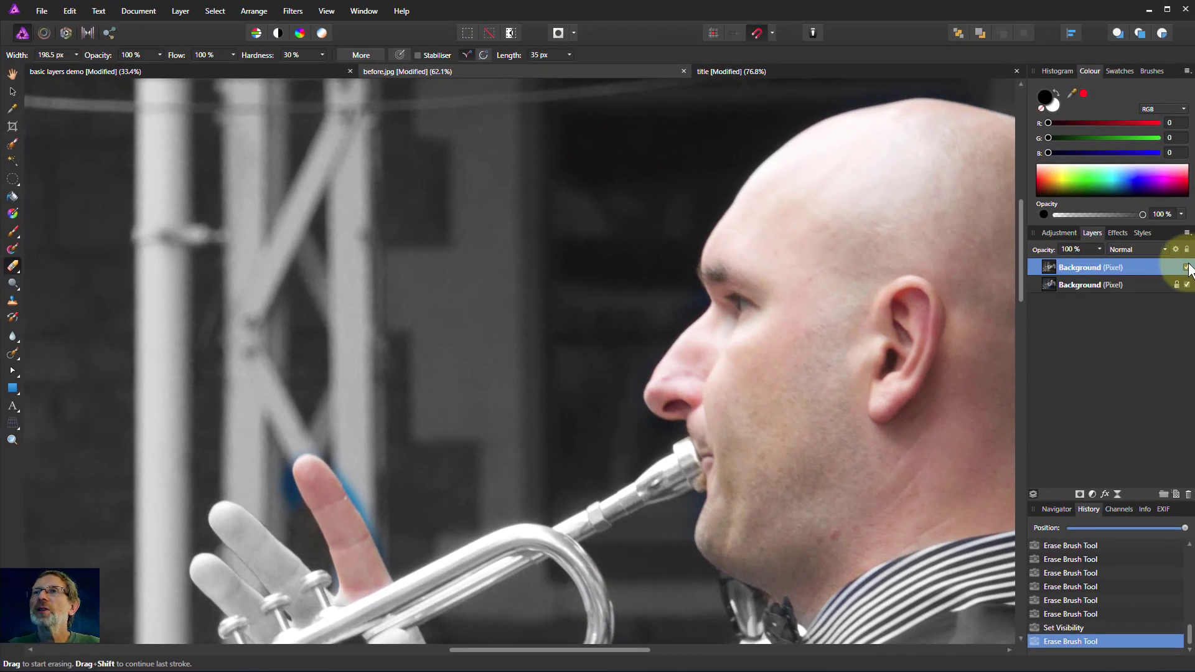
{"action": "left_click", "coordinate": [1185, 208]}
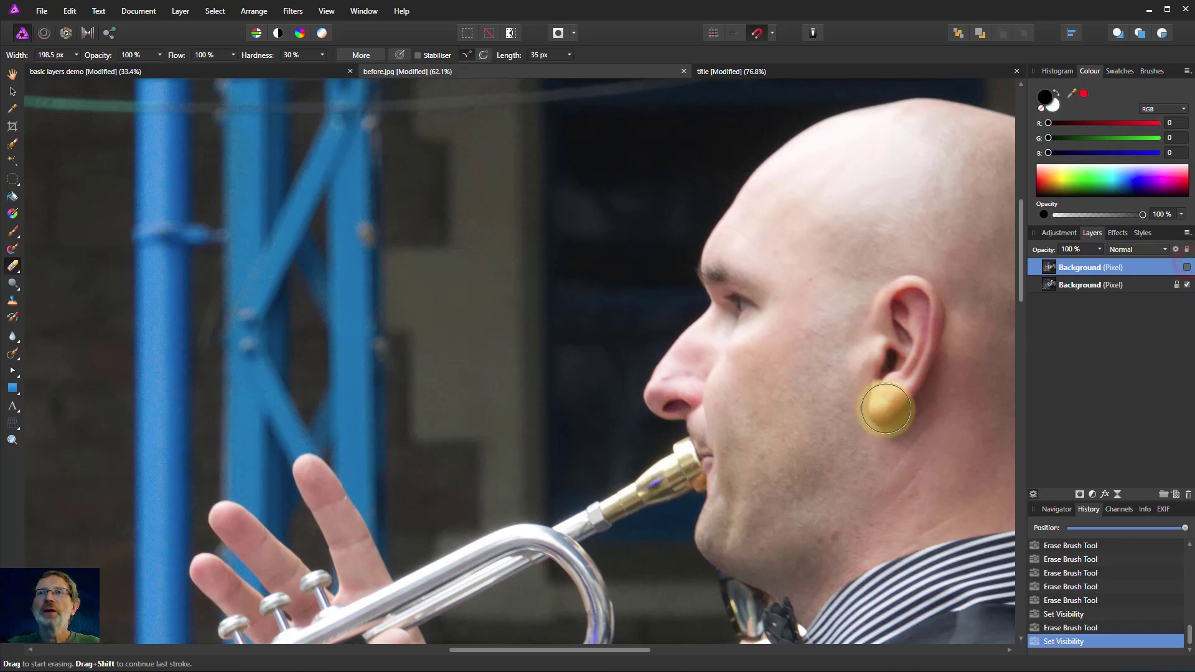
{"action": "left_click", "coordinate": [1187, 267]}
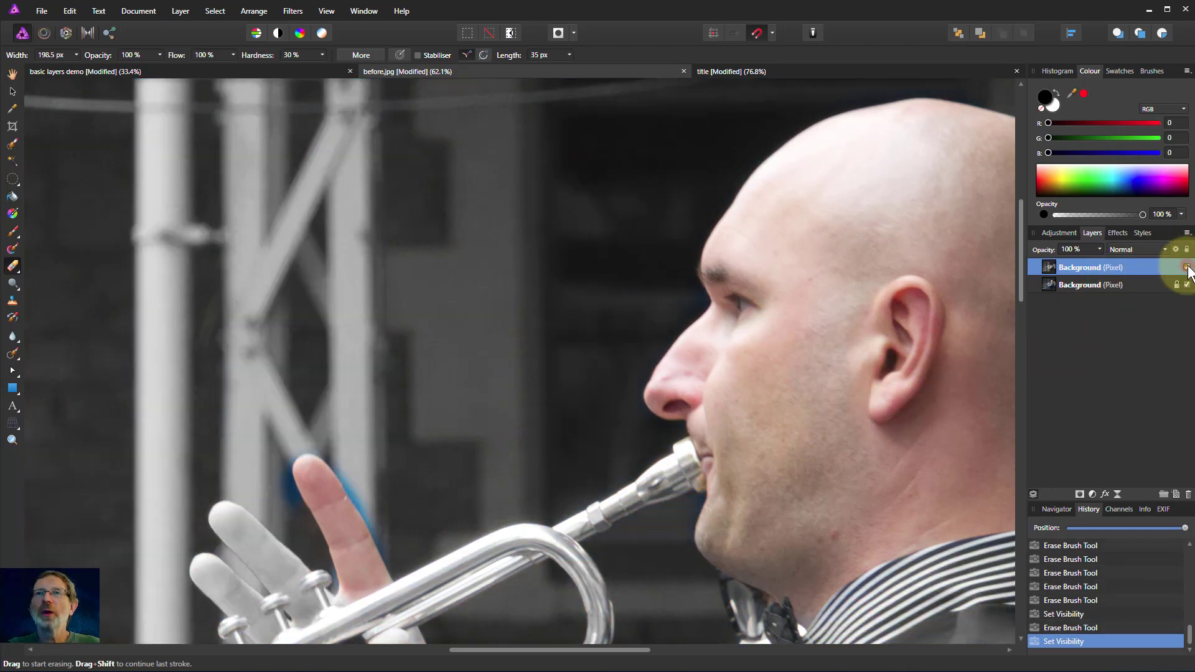
Fit the whole photo in view and lower the black-and-white layer's opacity to 42 %
{"action": "key", "text": "ctrl+0"}
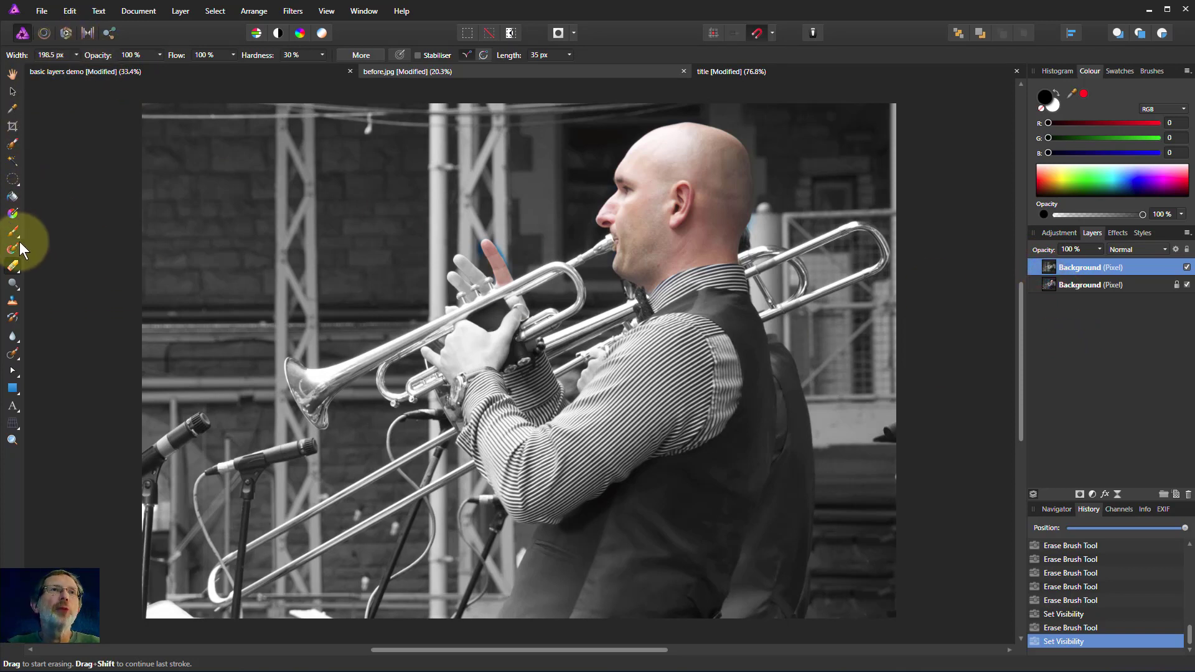
{"action": "left_click", "coordinate": [1049, 249]}
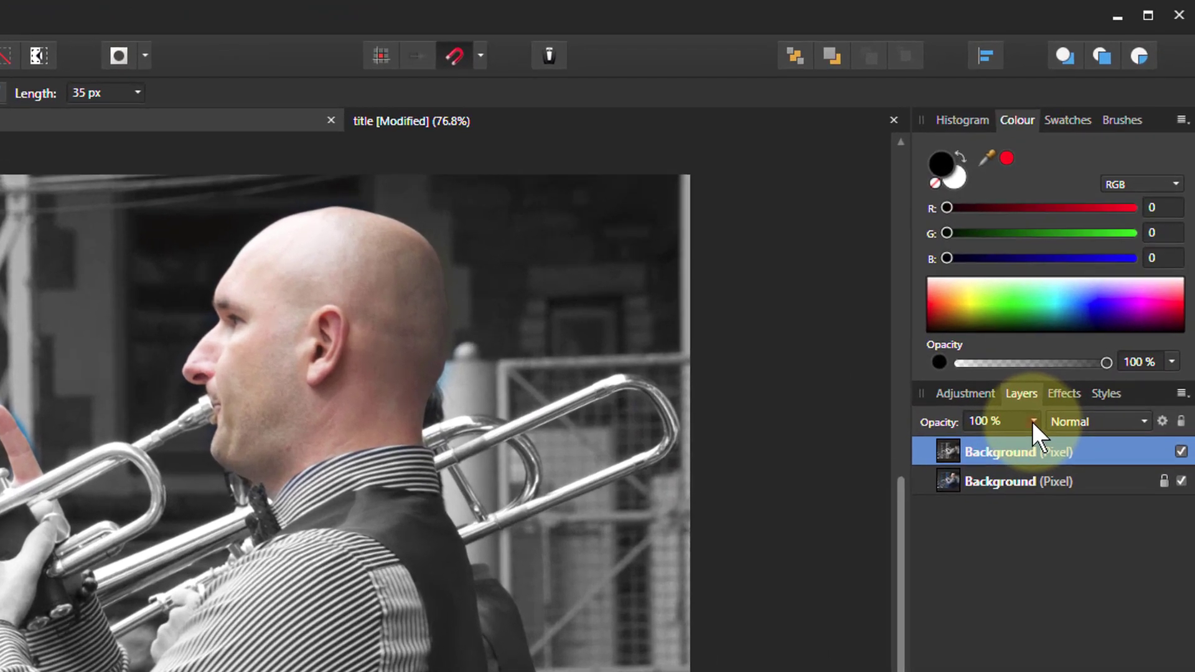
{"action": "left_click", "coordinate": [1099, 249]}
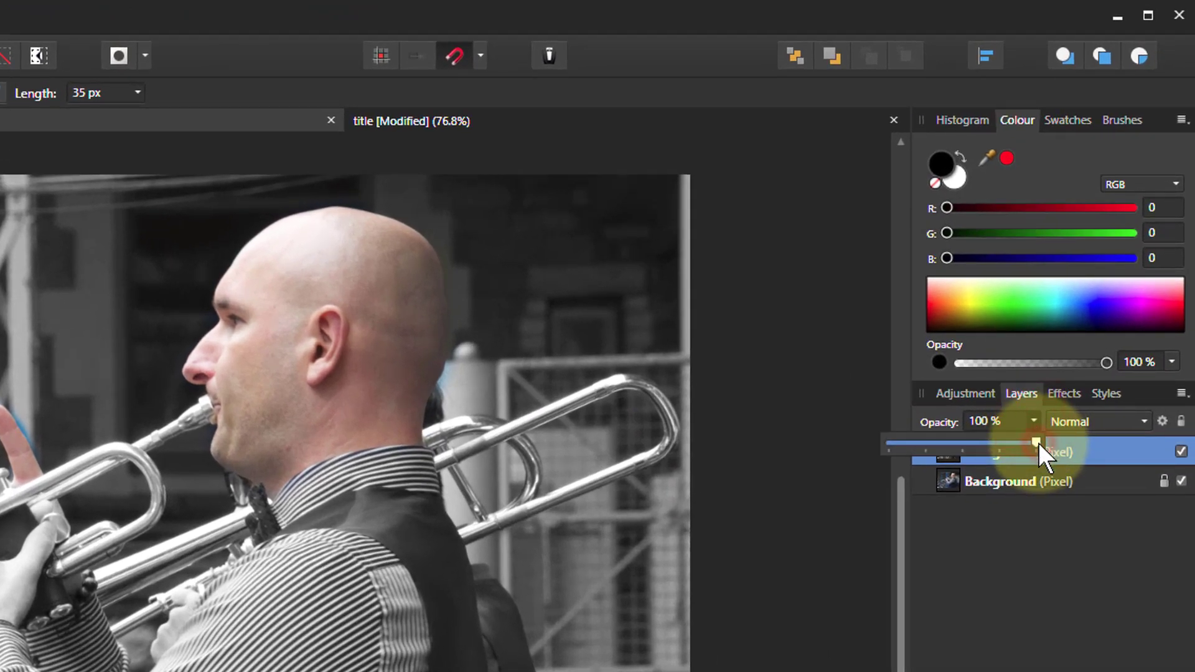
{"action": "left_click_drag", "start_coordinate": [1036, 443], "coordinate": [895, 466]}
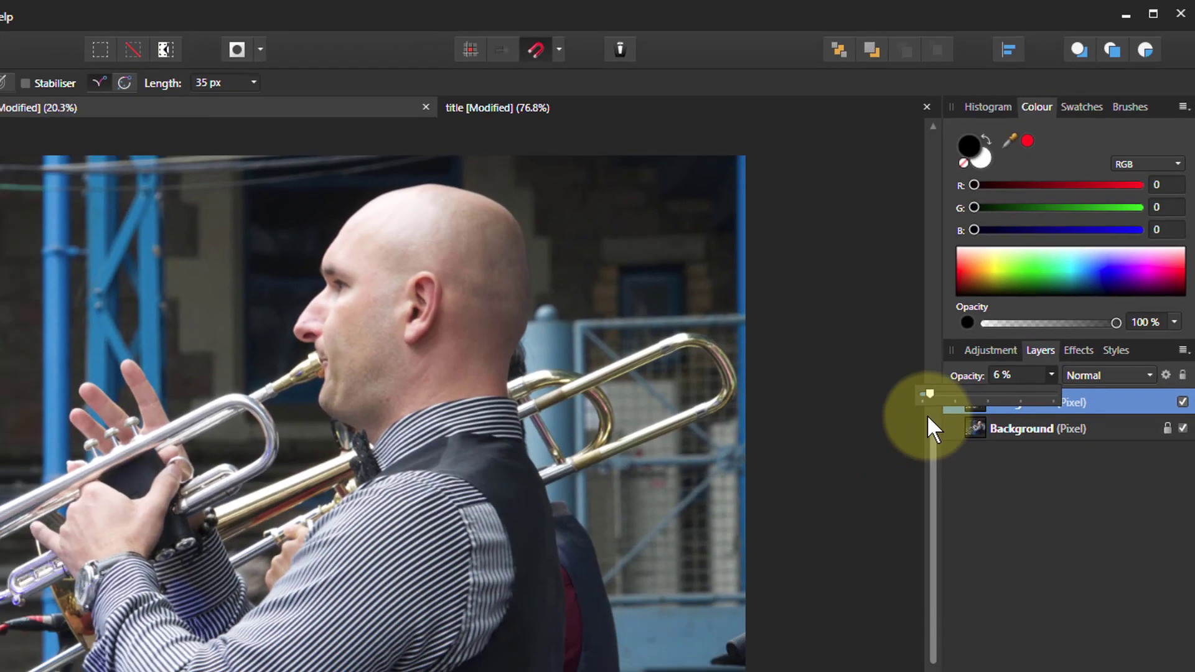
{"action": "left_click_drag", "start_coordinate": [928, 414], "coordinate": [805, 420]}
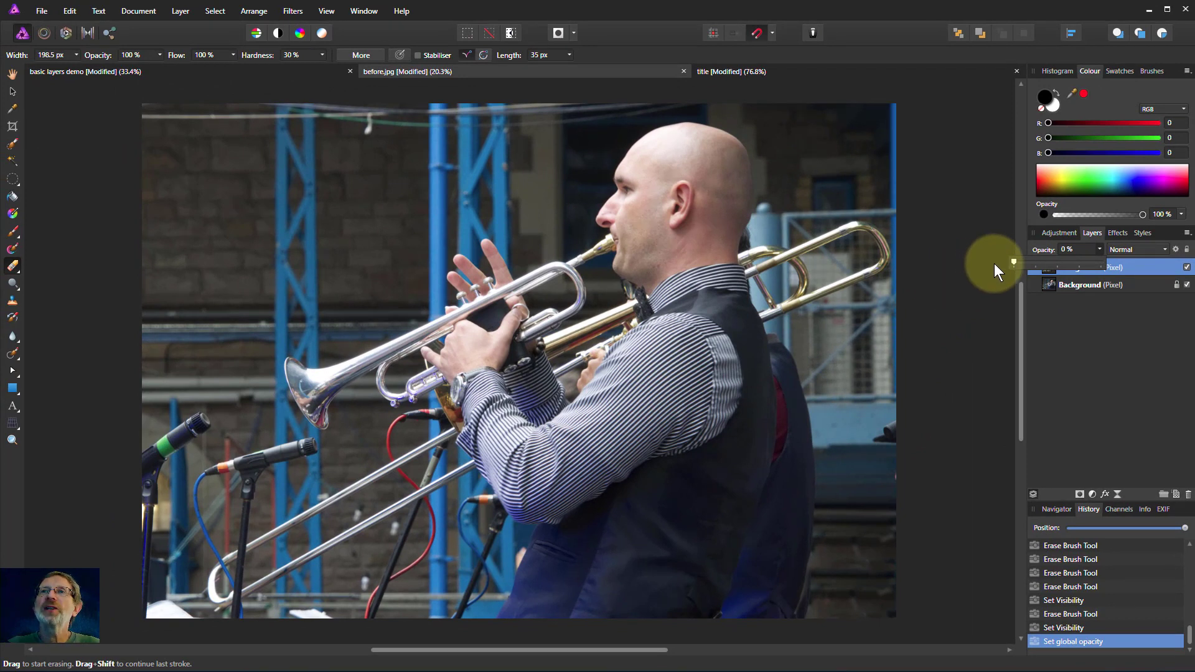
{"action": "left_click_drag", "start_coordinate": [1021, 263], "coordinate": [1062, 265]}
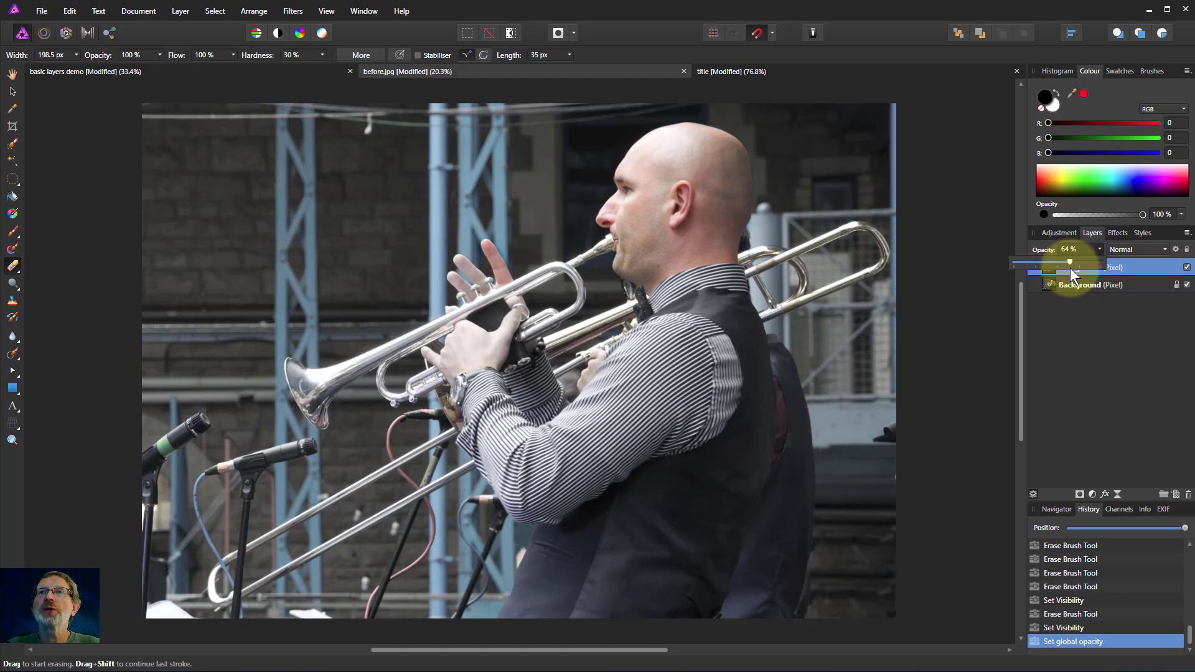
{"action": "mouse_move", "coordinate": [1070, 268]}
{"action": "left_mouse_down"}
{"action": "mouse_move", "coordinate": [1047, 267]}
{"action": "mouse_move", "coordinate": [1089, 271]}
{"action": "mouse_move", "coordinate": [1050, 281]}
{"action": "mouse_move", "coordinate": [1075, 315]}
{"action": "mouse_move", "coordinate": [1051, 274]}
{"action": "left_mouse_up"}
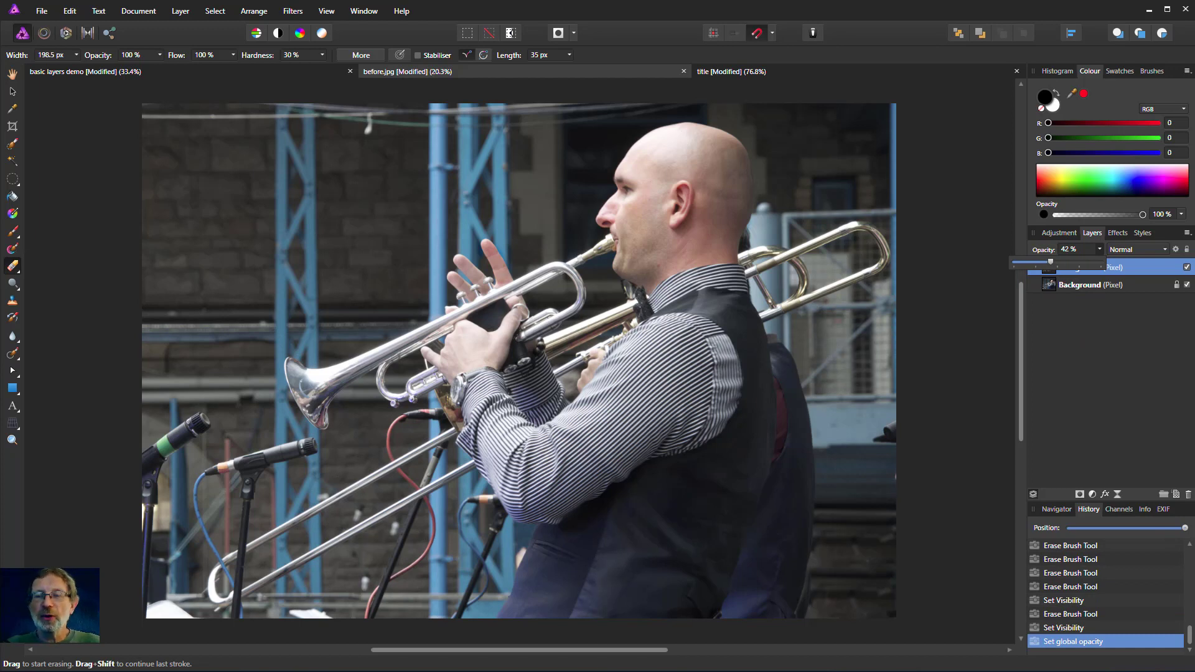